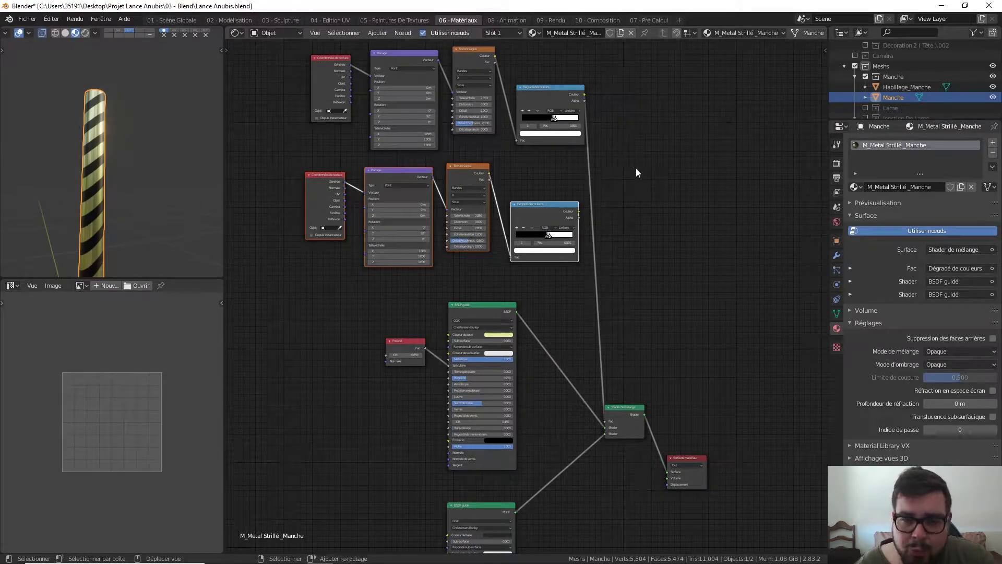
Add a Mix RGB node, wire both colour ramps into Couleur 1 and 2, and preview it on the handle
key(shift+a)
mouse_move(595, 147)
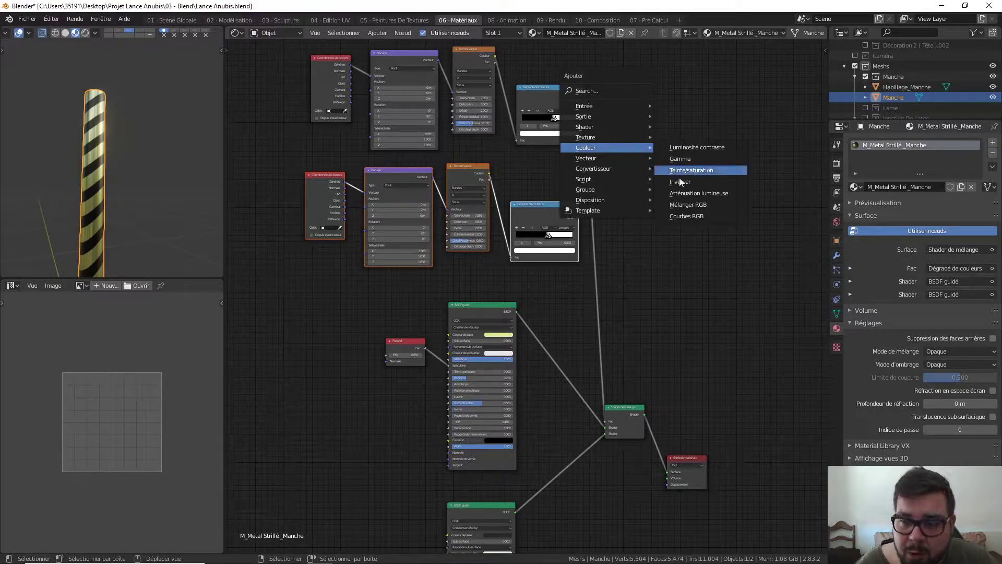
click(697, 206)
click(616, 137)
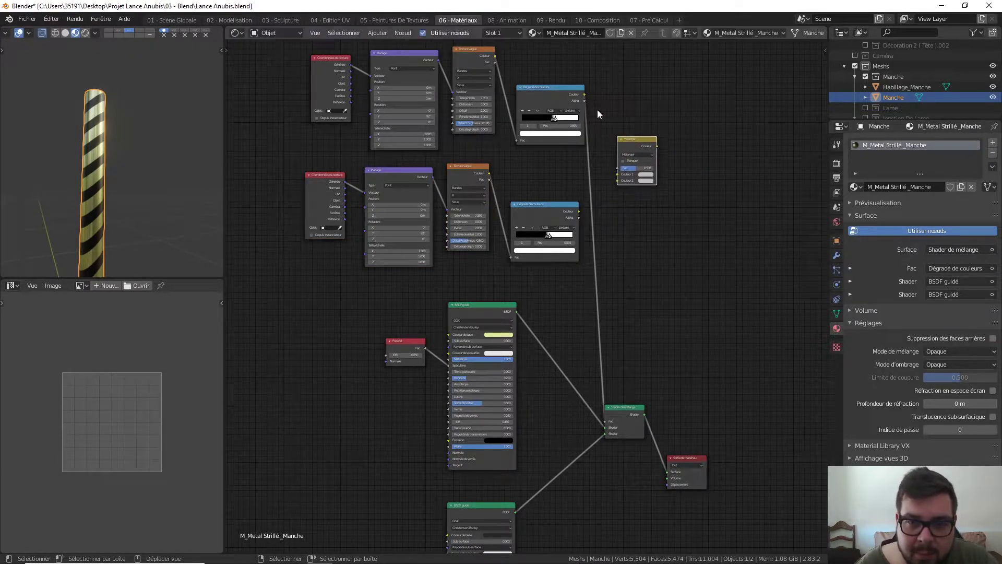
drag(585, 94, 618, 174)
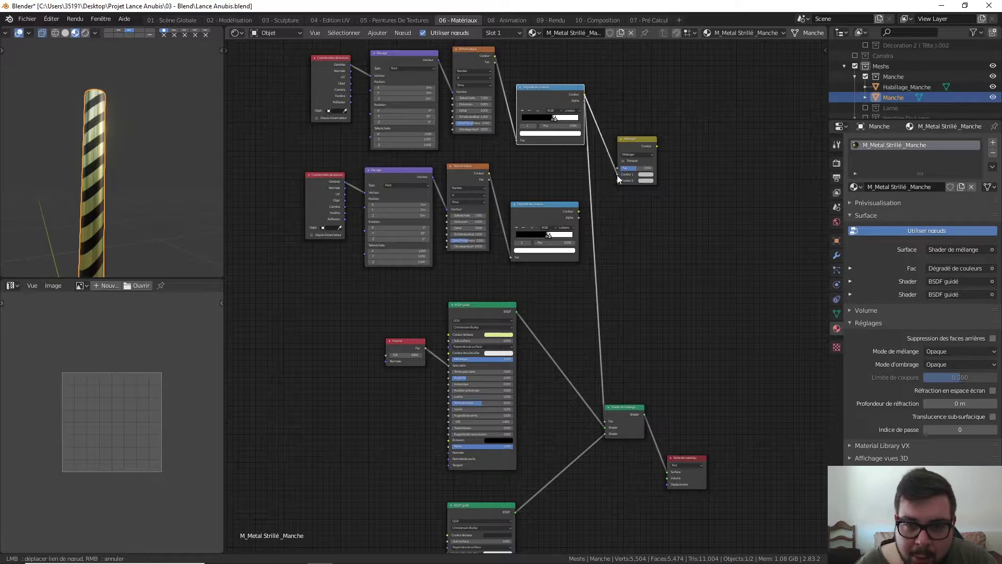
drag(579, 211, 618, 180)
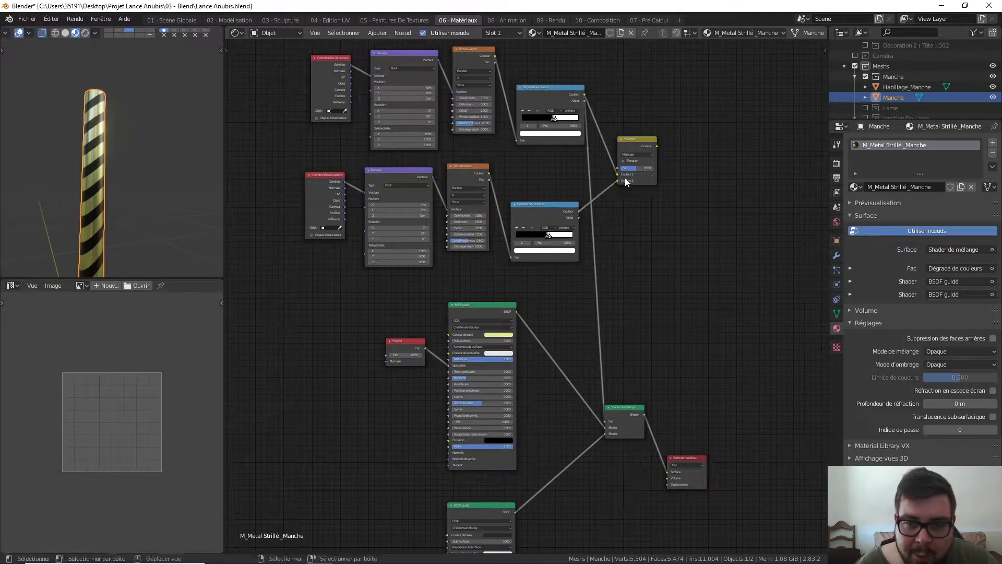
ctrl+shift+click(644, 144)
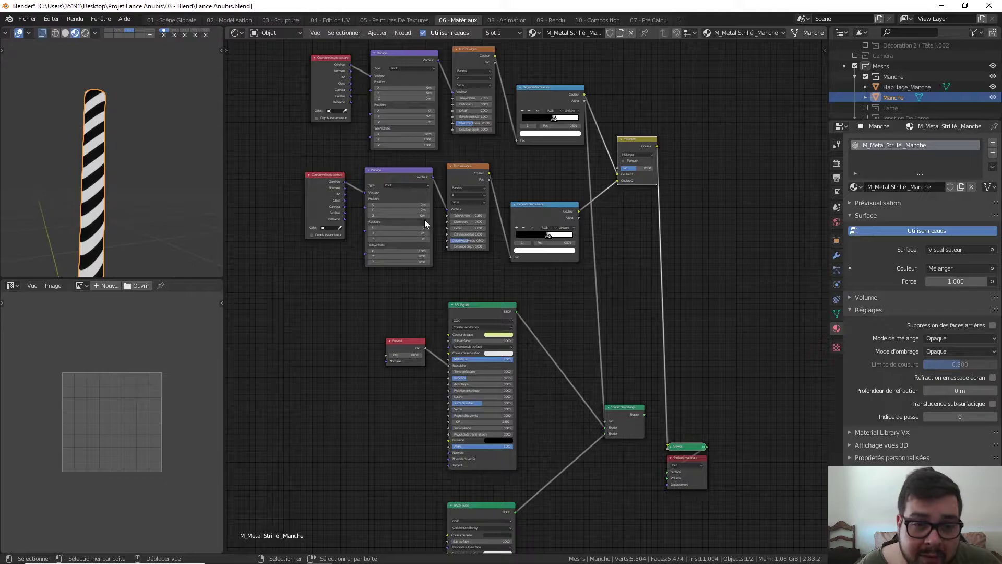
Lower the second Mapping node's Y rotation from 92° to about 85° so stripes cross
scroll(424, 230, up, 1)
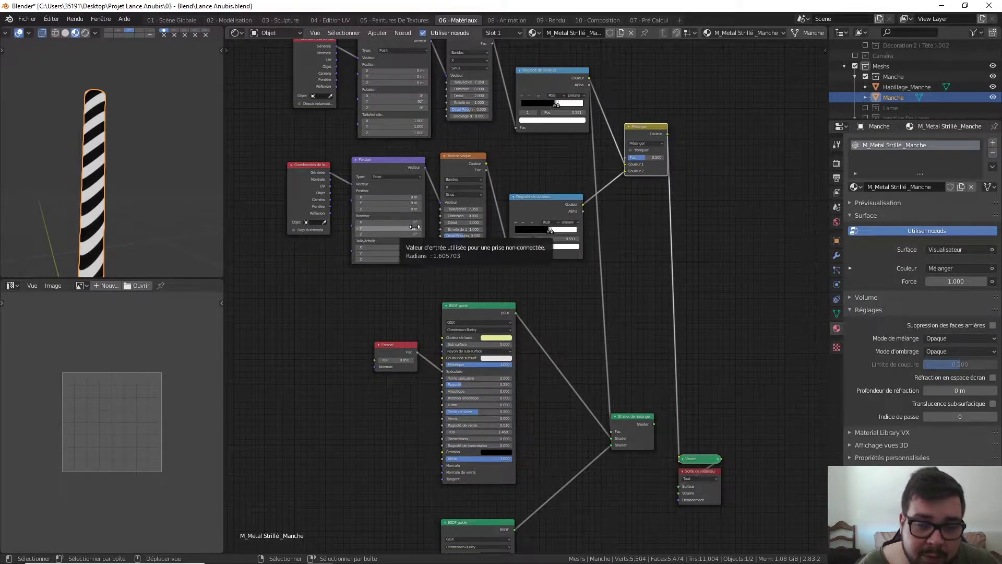
mouse_move(389, 228)
mouse_down()
mouse_move(367, 228)
mouse_move(405, 228)
mouse_move(374, 228)
mouse_up()
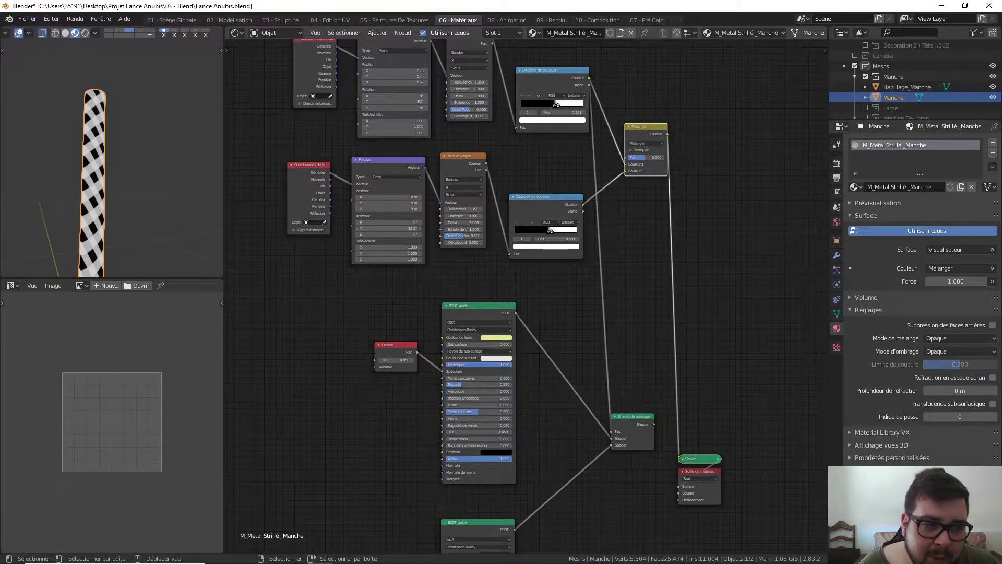
Type 88° into the lower Mapping's Y rotation and orbit to inspect the weave
click(411, 229)
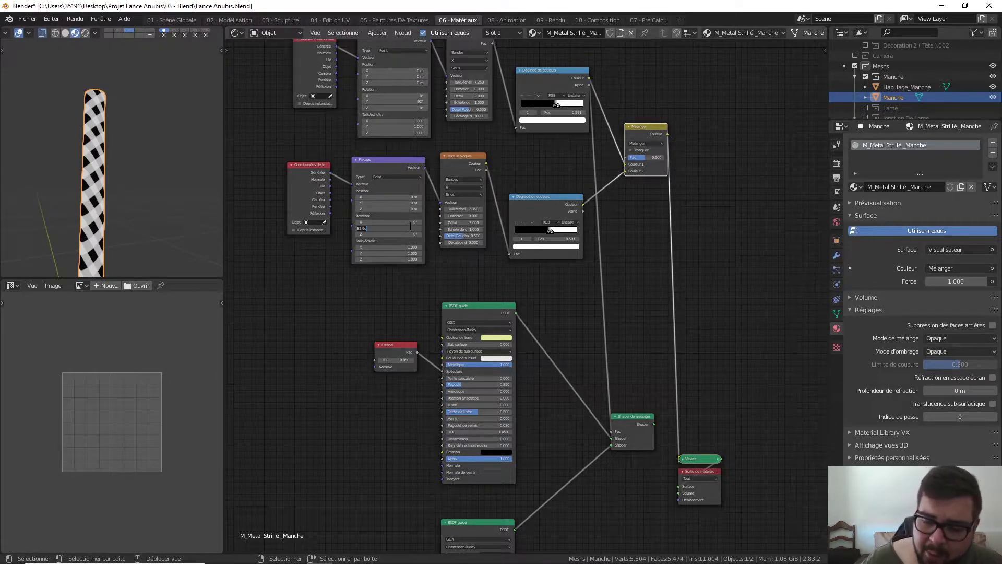
text(88)
key(Return)
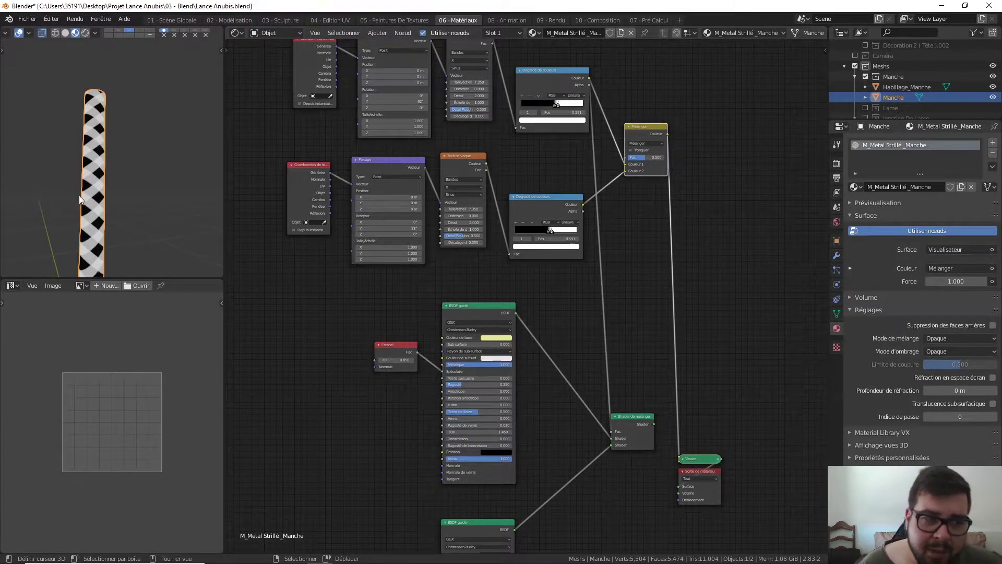
mouse_move(79, 198)
middle_down()
mouse_move(65, 203)
mouse_move(137, 201)
mouse_move(29, 204)
middle_up()
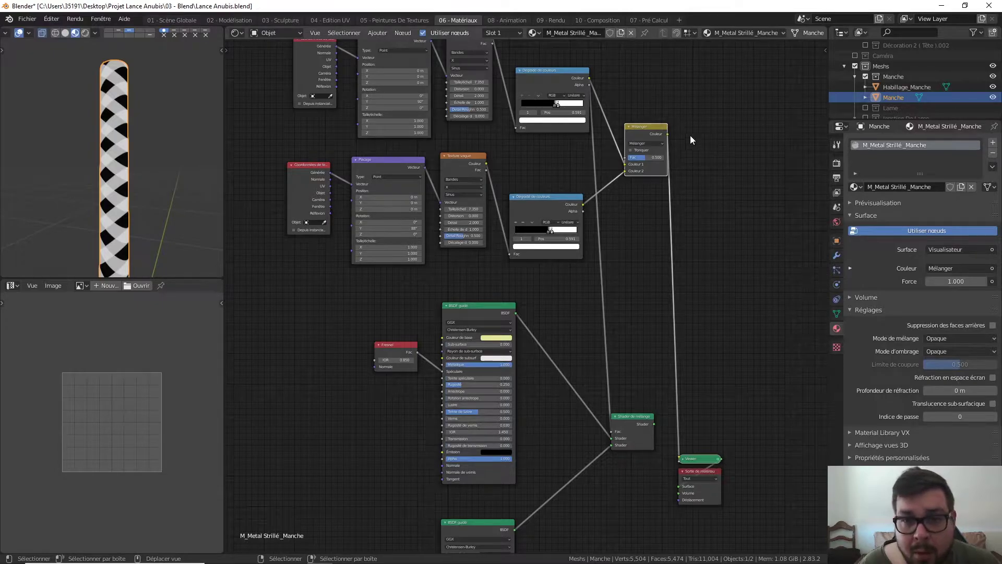
Restore the full material and feed the Mix colour output into the Mix Shader's Fac
ctrl+shift+click(638, 415)
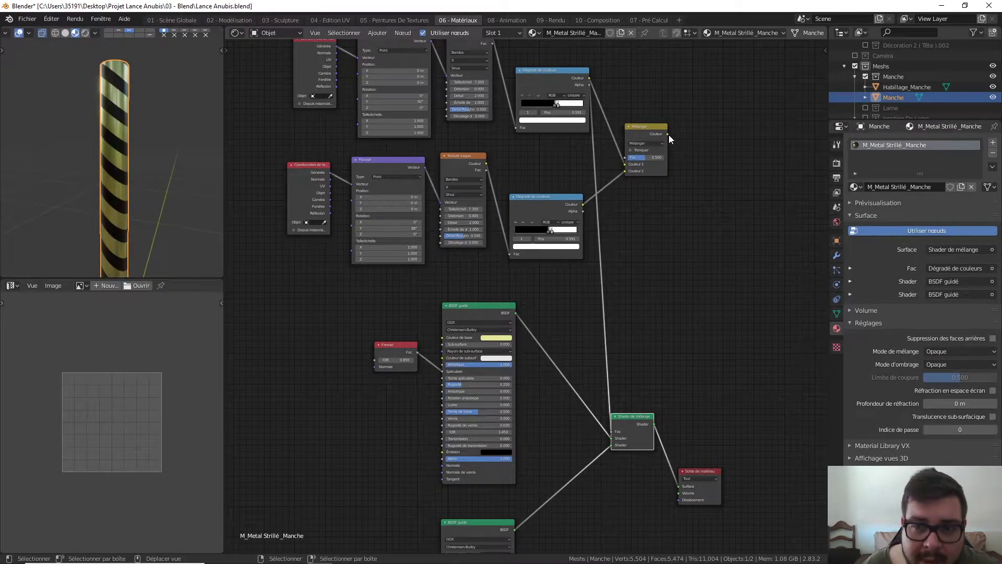
drag(668, 134, 612, 432)
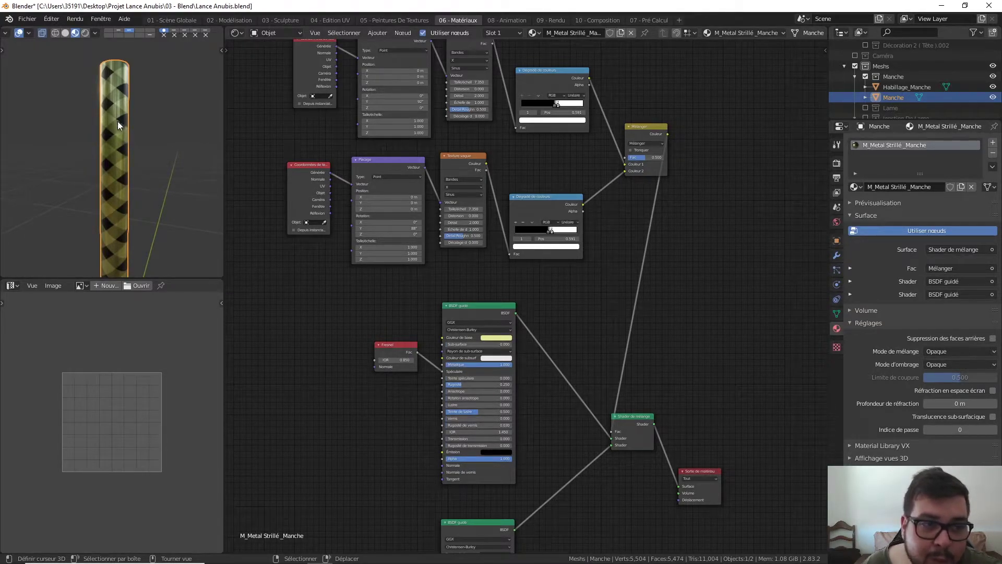
click(650, 144)
Switch the colour Mix node to Multiplier and raise its factor from 0.500 to 1.000
click(647, 166)
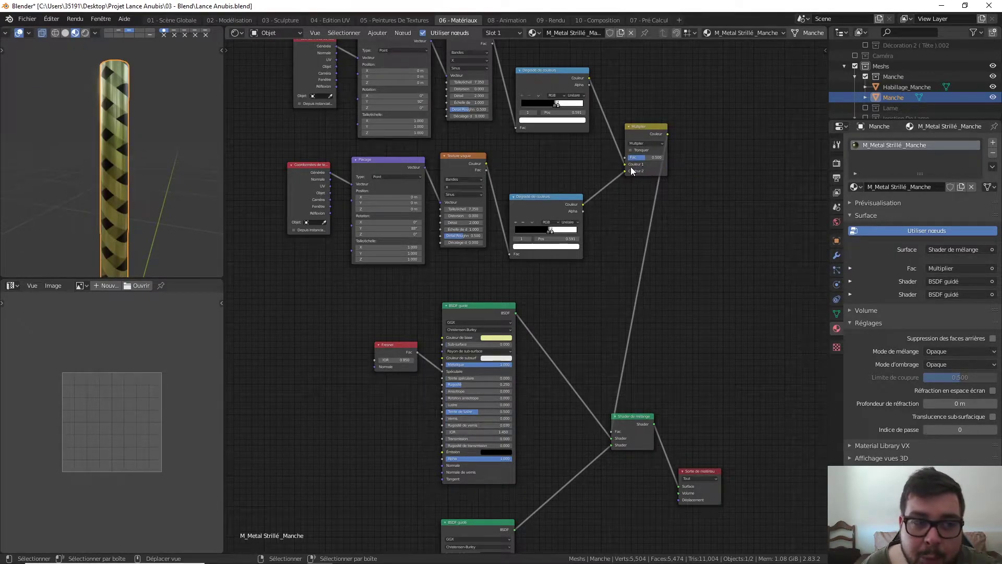
drag(640, 157, 665, 157)
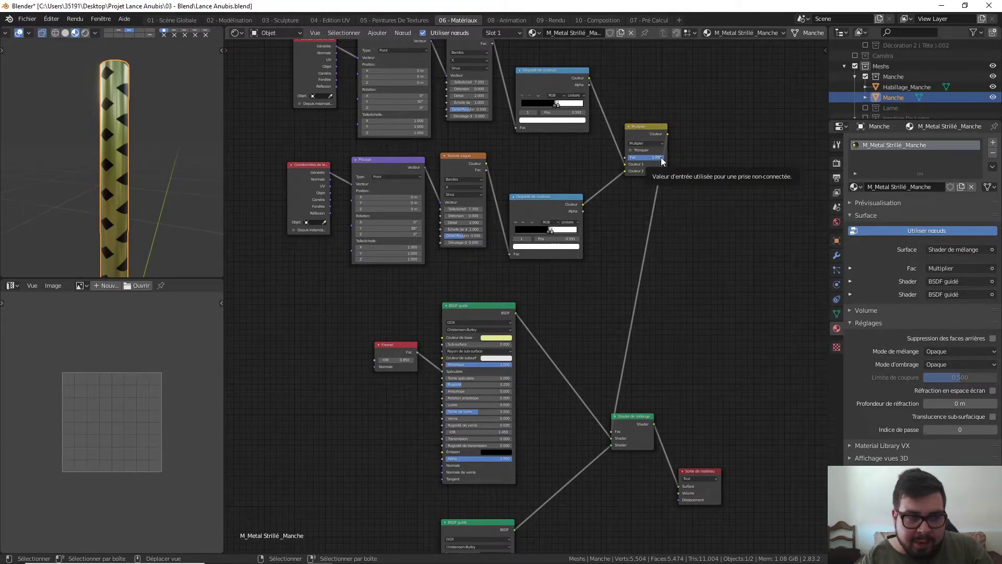
scroll(673, 157, down, 1)
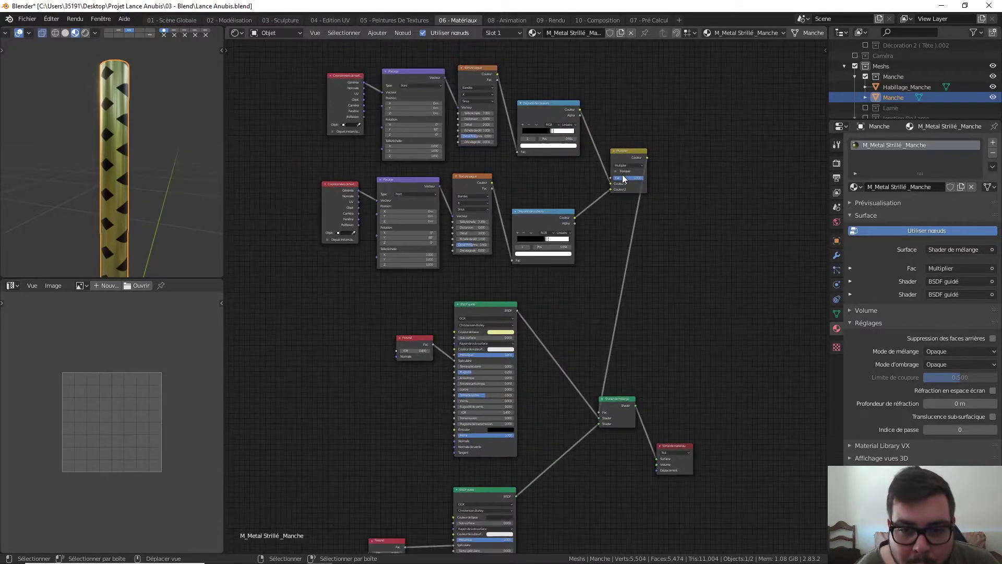
middle_drag(603, 180, 617, 204)
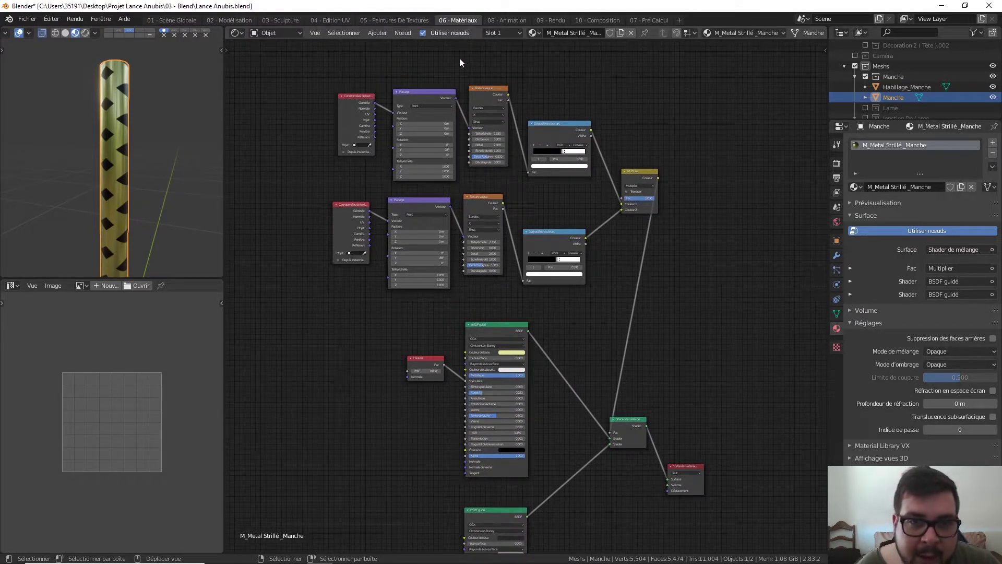
scroll(502, 170, up, 1)
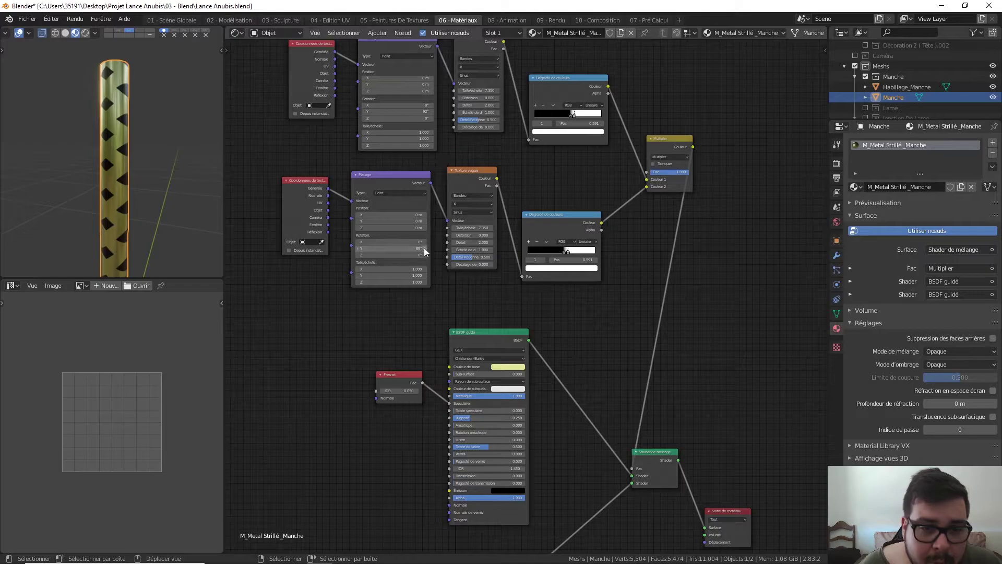
Preview the lower and upper colour ramps individually on the handle
ctrl+shift+click(559, 218)
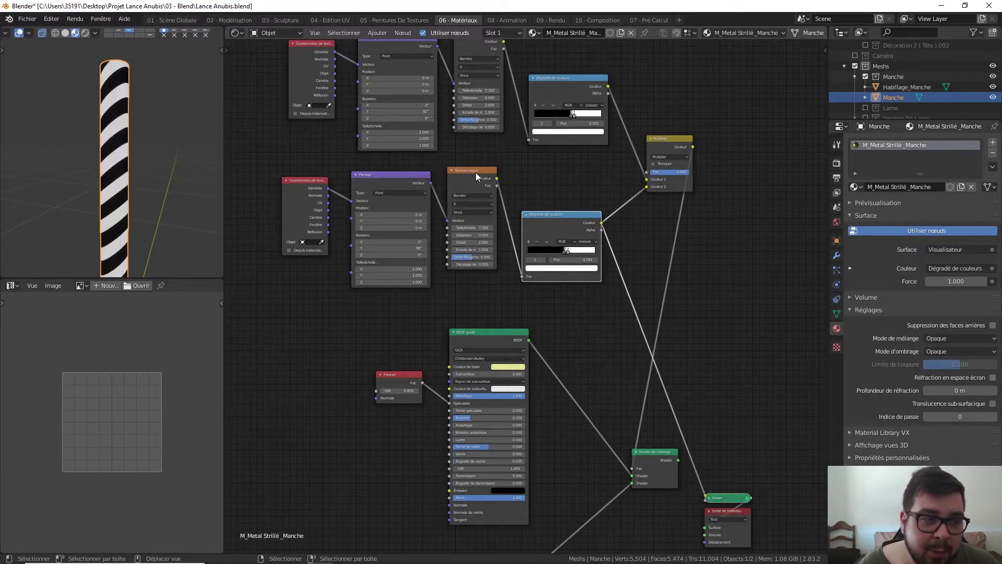
ctrl+shift+click(574, 86)
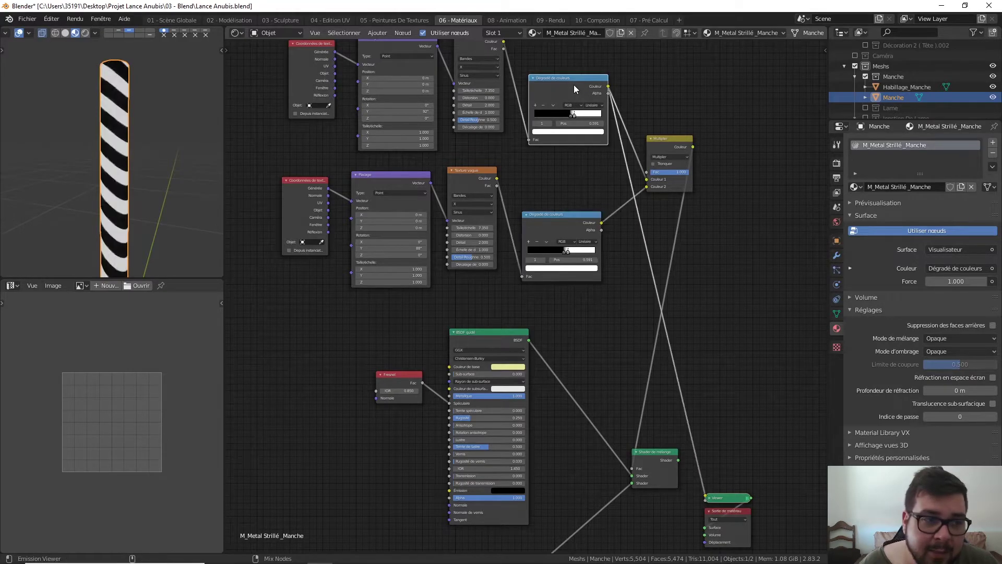
ctrl+shift+click(567, 213)
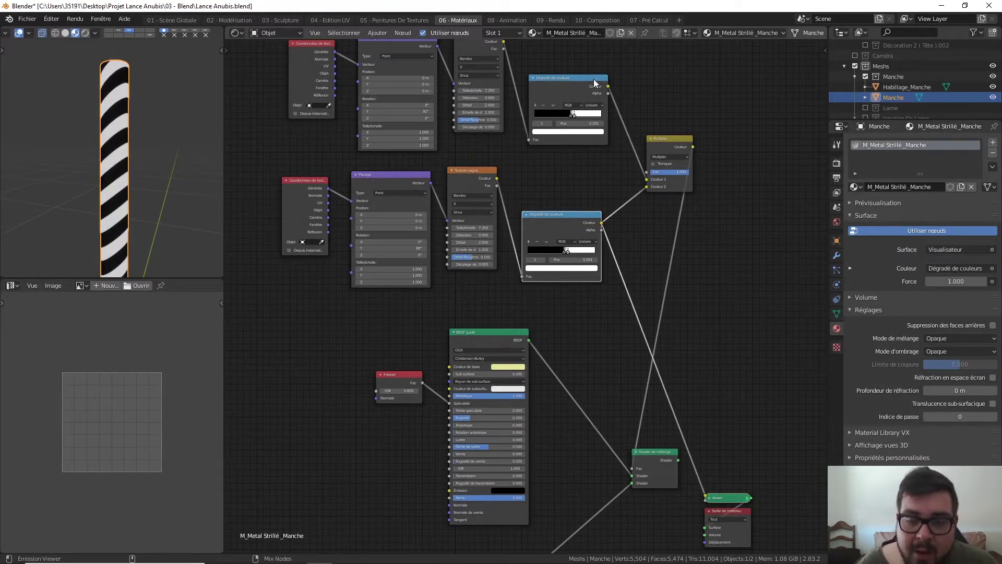
Preview the Multiplier diamonds, briefly check the full material, then preview Multiplier again
ctrl+shift+click(667, 144)
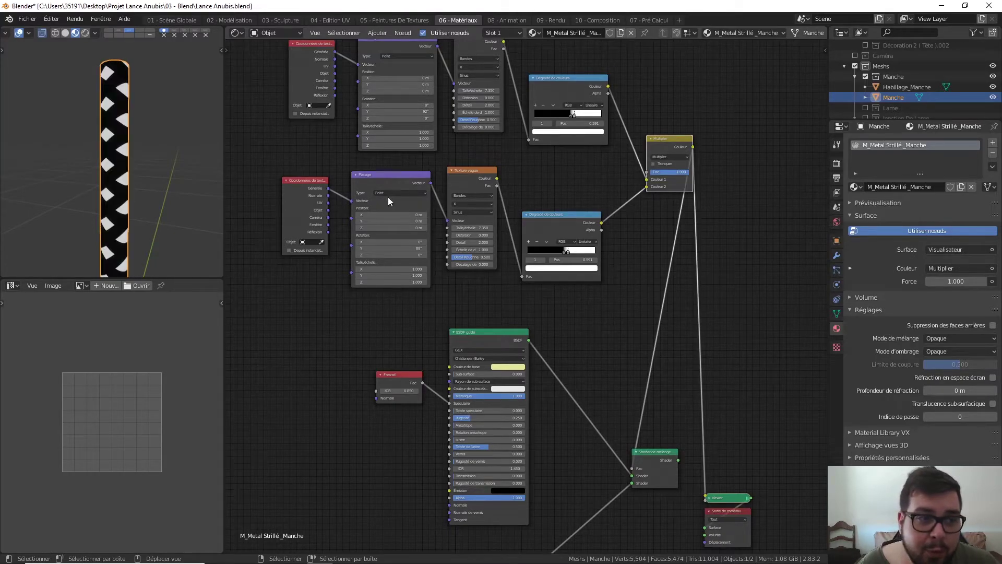
mouse_move(139, 146)
middle_down()
mouse_move(126, 155)
mouse_move(118, 124)
mouse_move(164, 119)
mouse_move(142, 129)
mouse_move(86, 96)
mouse_move(185, 95)
middle_up()
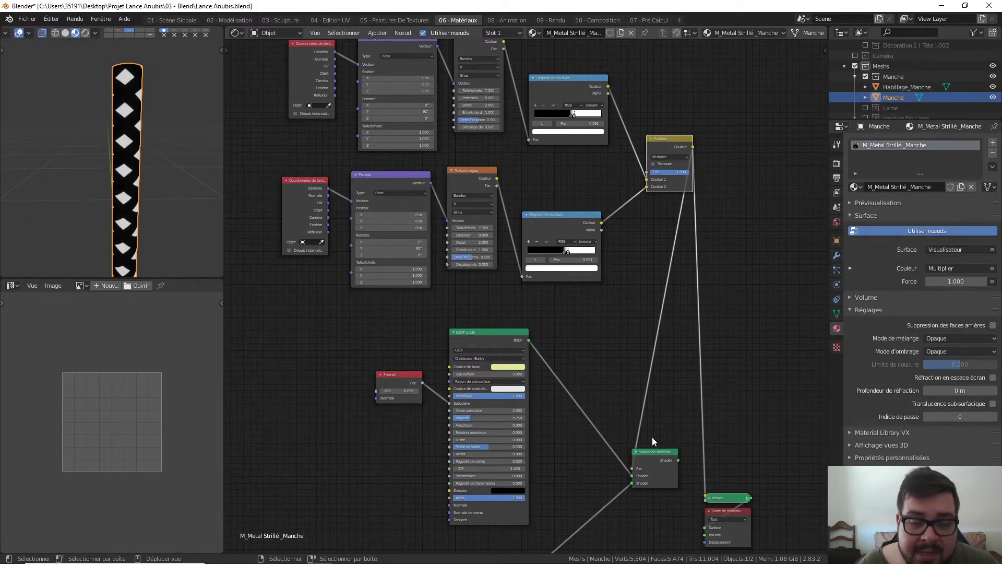
ctrl+shift+click(666, 457)
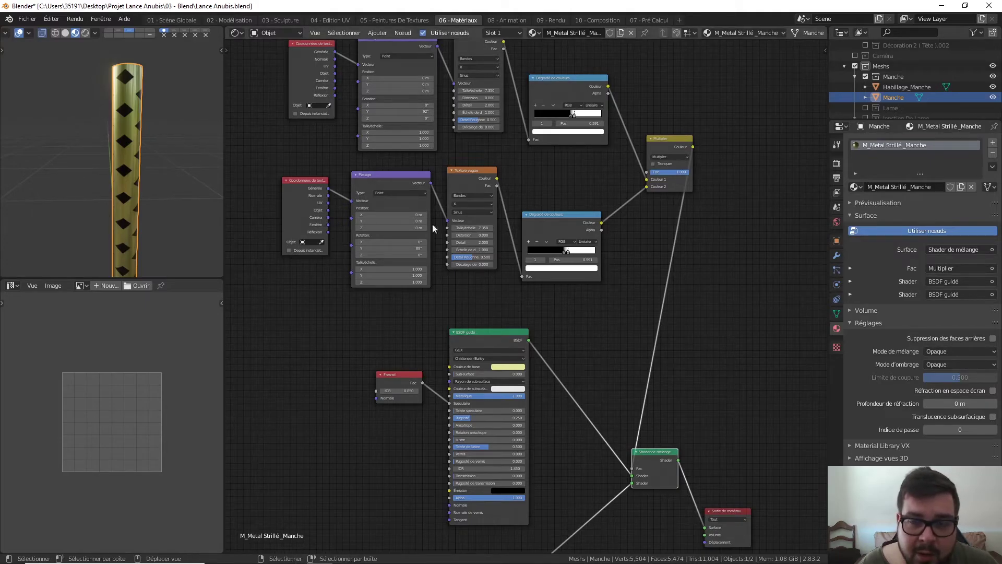
ctrl+shift+click(677, 137)
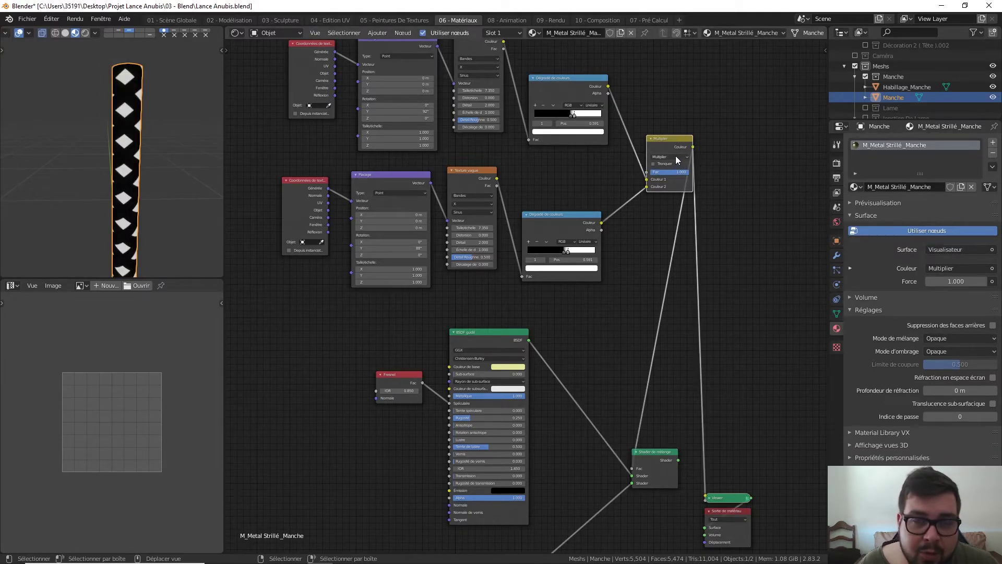
Alternate the Mix blend mode between Ajouter and Multiplier while orbiting, ending on Ajouter
click(676, 156)
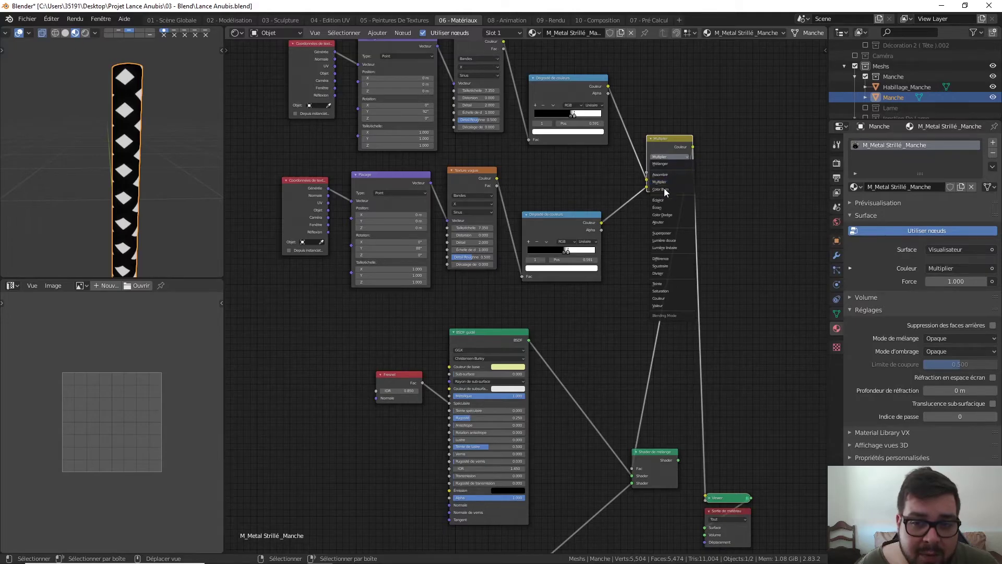
click(668, 223)
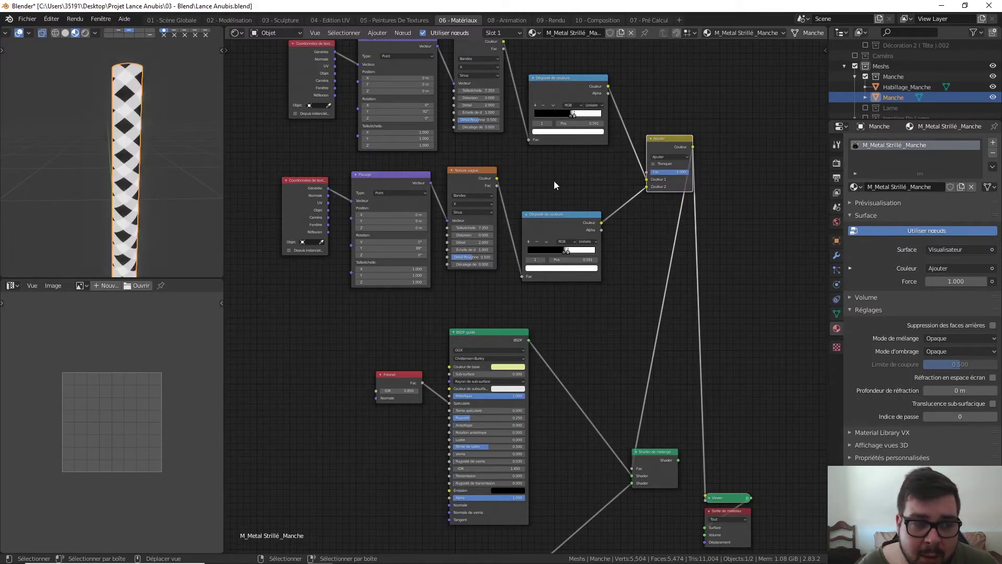
mouse_move(160, 139)
middle_down()
mouse_move(46, 142)
mouse_move(506, 208)
middle_up()
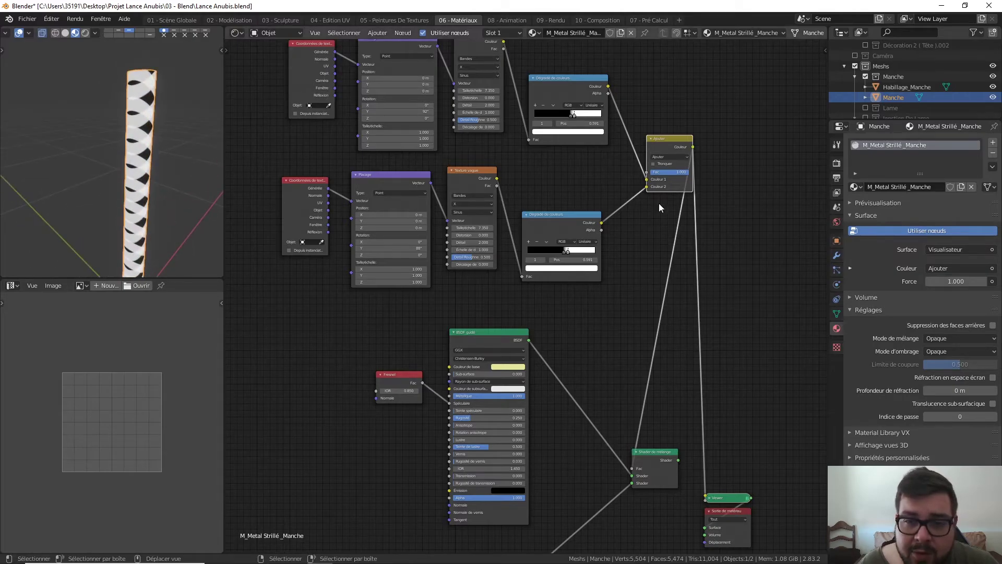
click(671, 157)
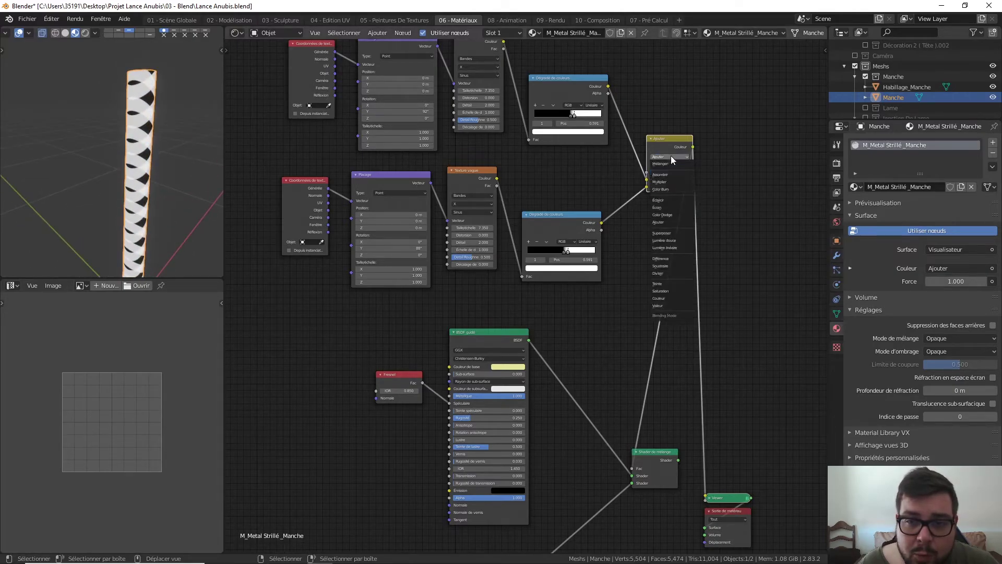
click(671, 182)
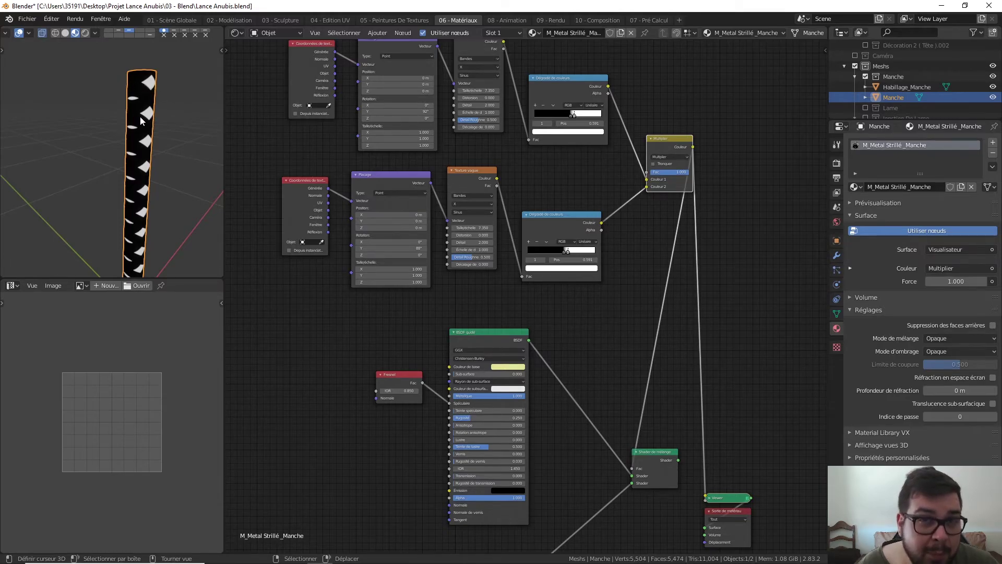
mouse_move(140, 116)
middle_down()
mouse_move(98, 113)
mouse_move(115, 82)
middle_up()
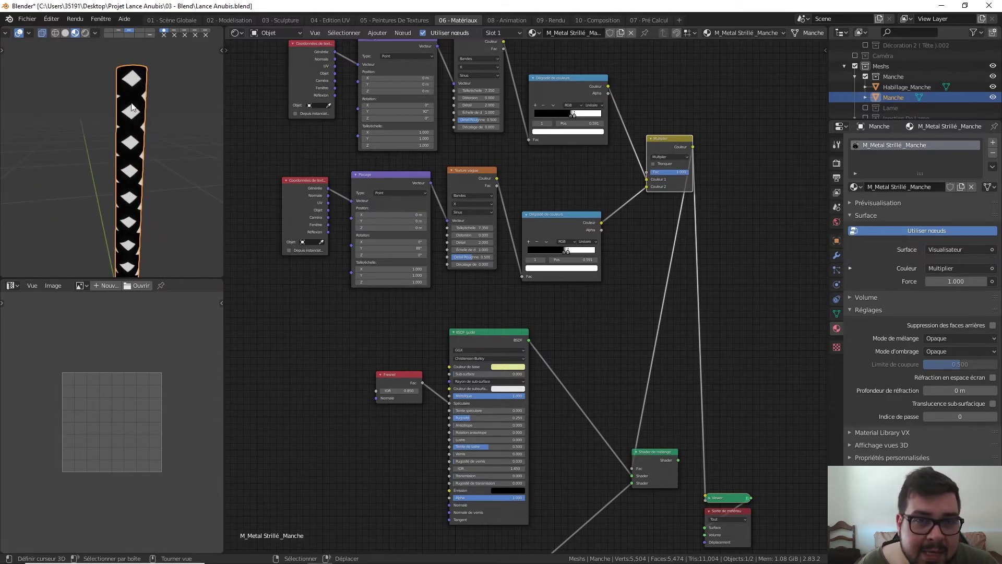
click(663, 156)
click(673, 224)
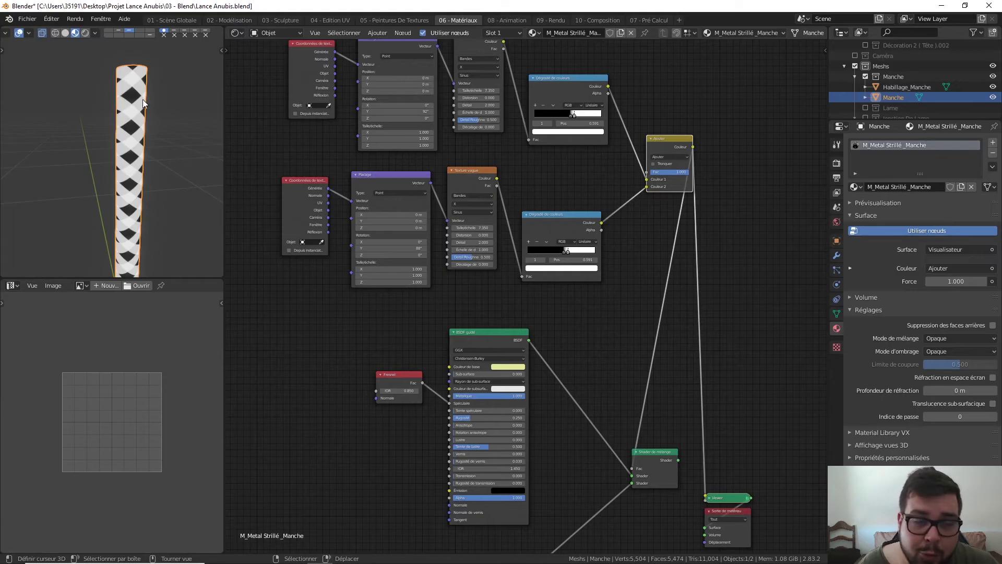
mouse_move(142, 97)
middle_down()
mouse_move(121, 87)
mouse_move(180, 98)
mouse_move(158, 77)
middle_up()
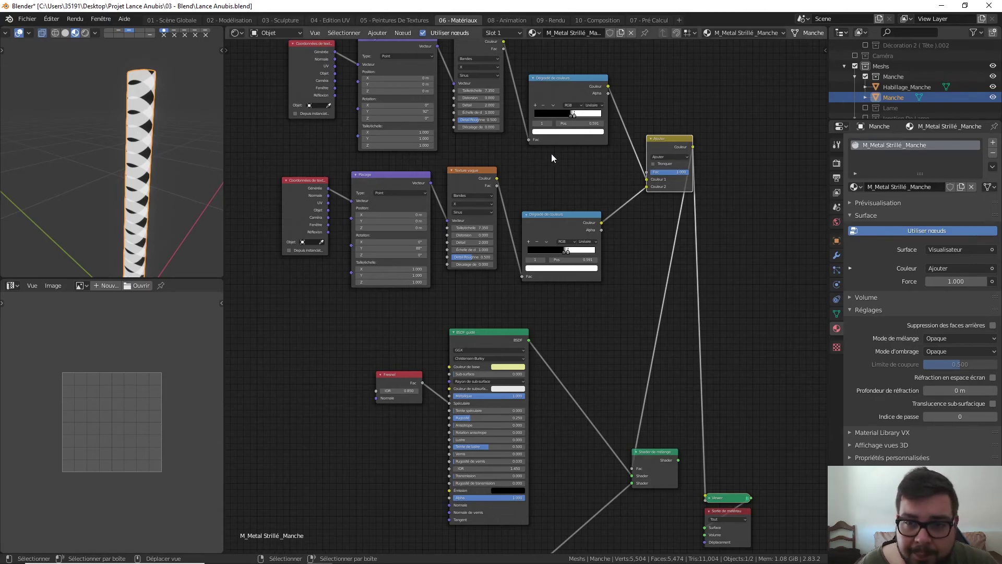
Set the Mix blend mode to Mélanger and orbit to view the plain diagonal stripes
click(660, 157)
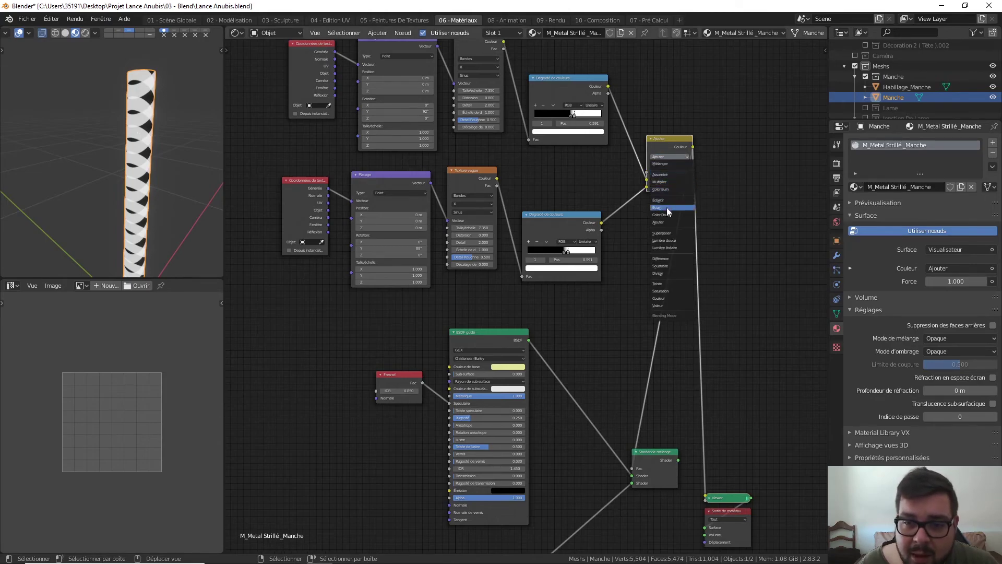
click(670, 164)
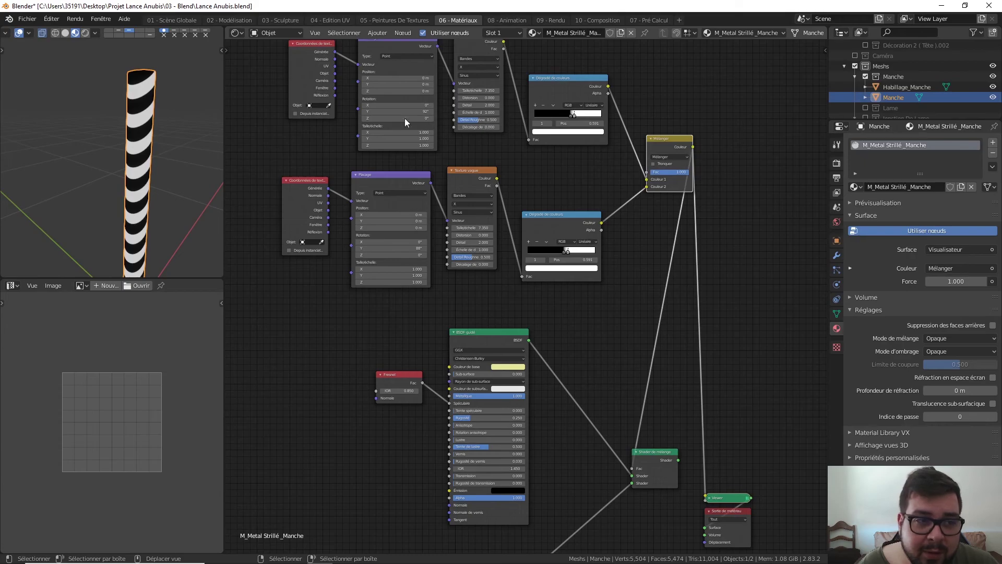
mouse_move(192, 126)
middle_down()
mouse_move(103, 132)
mouse_move(109, 123)
mouse_move(293, 140)
middle_up()
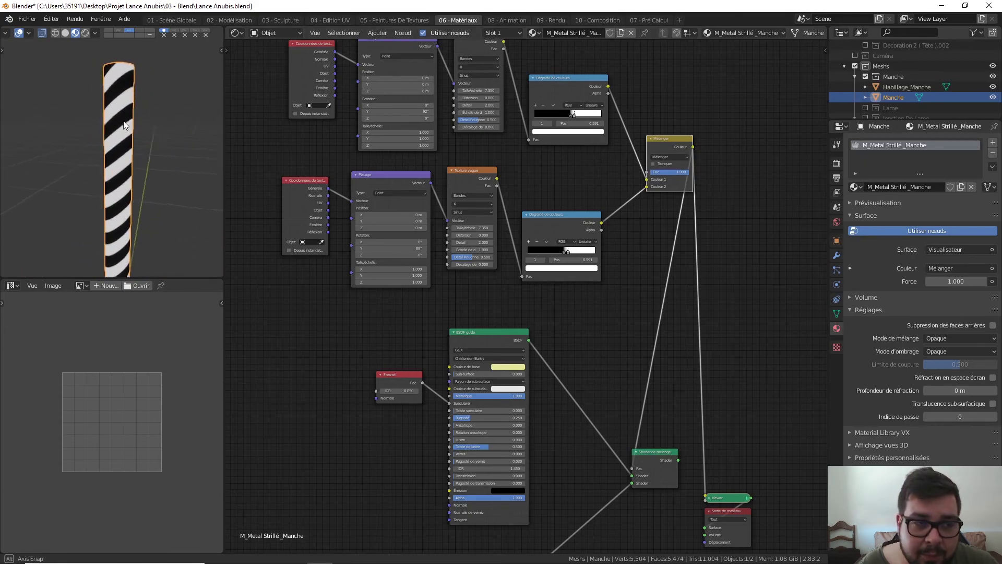